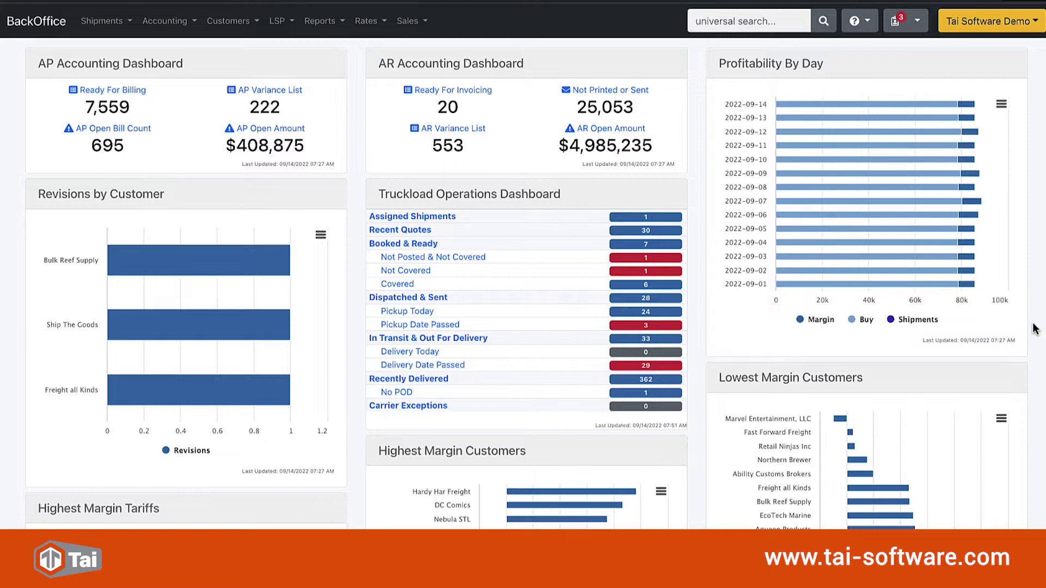
Step: Start a new truckload quote and select Bulk Reef Supply as its customer
click(98, 28)
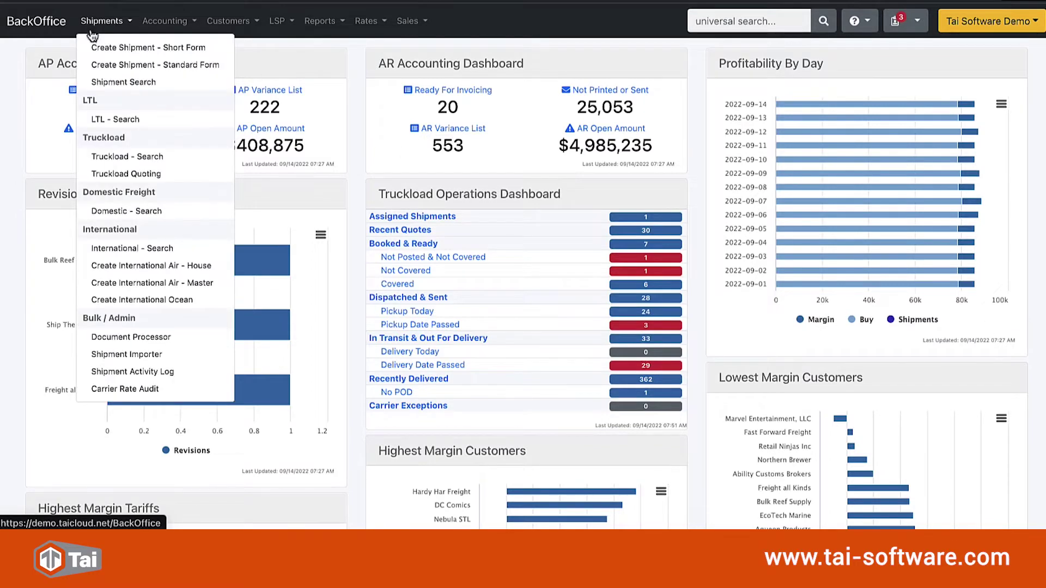
click(129, 174)
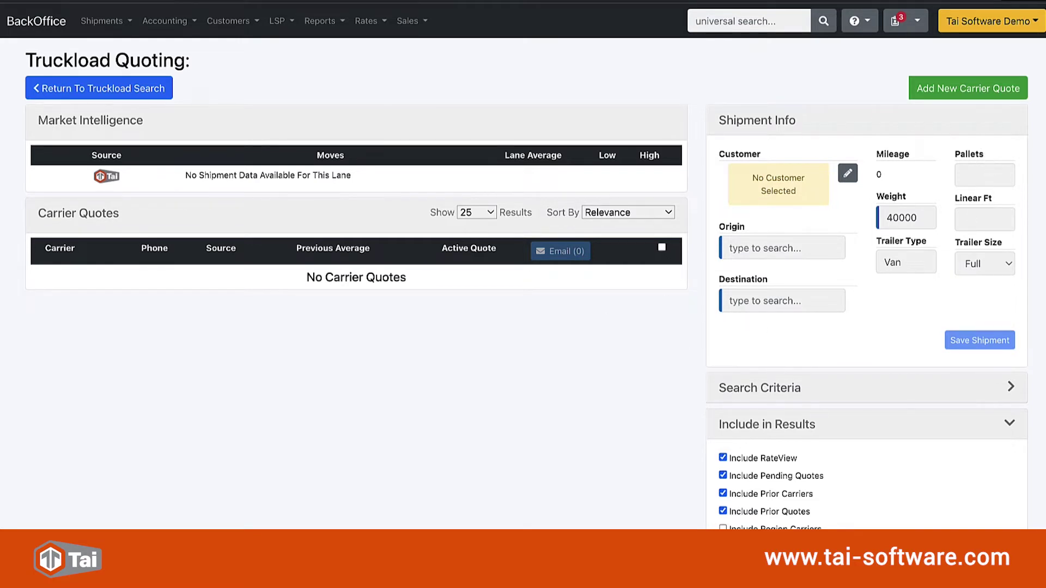
click(844, 175)
text(bulk)
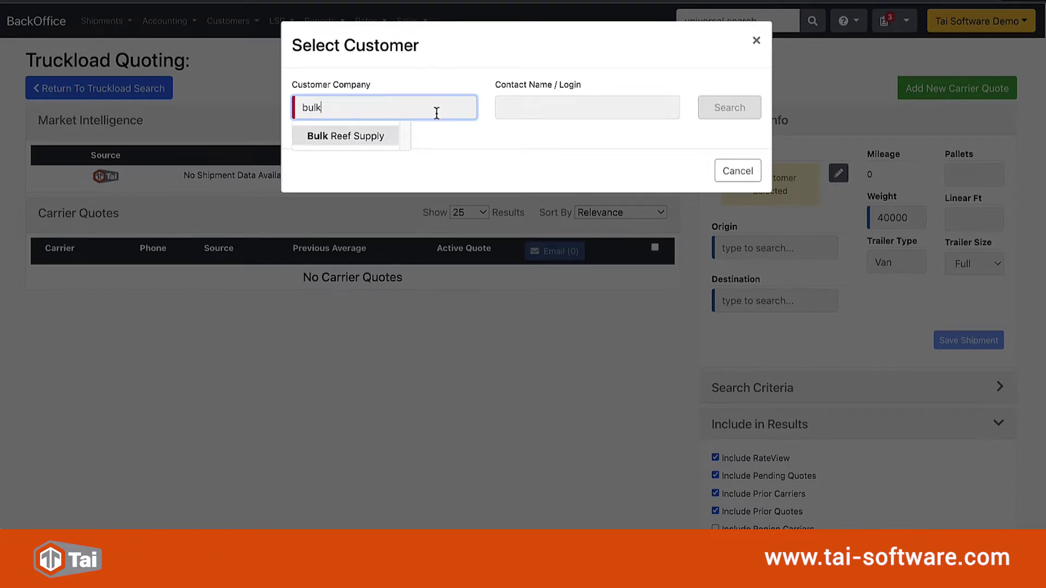
click(348, 137)
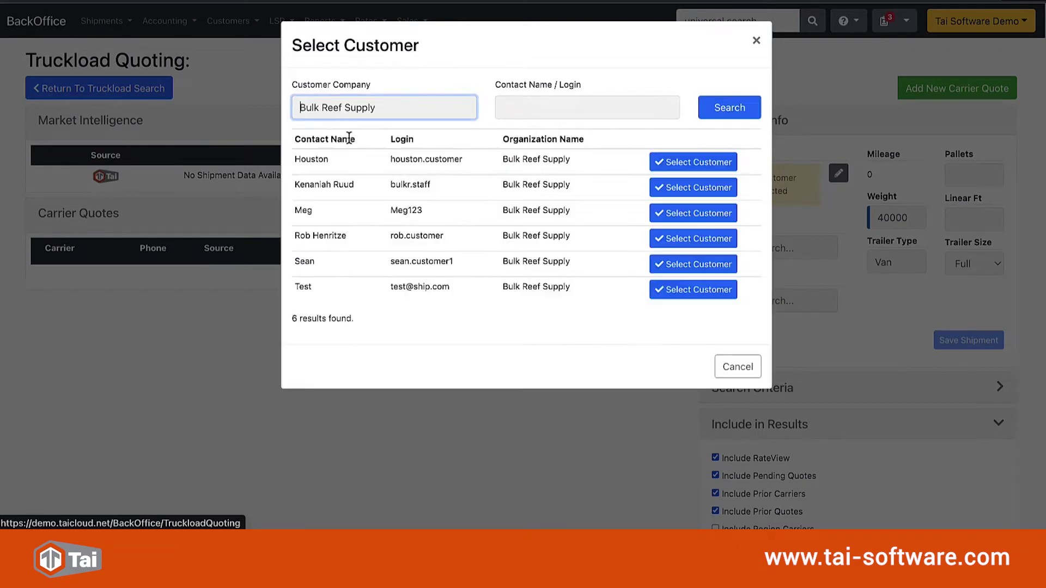
click(681, 161)
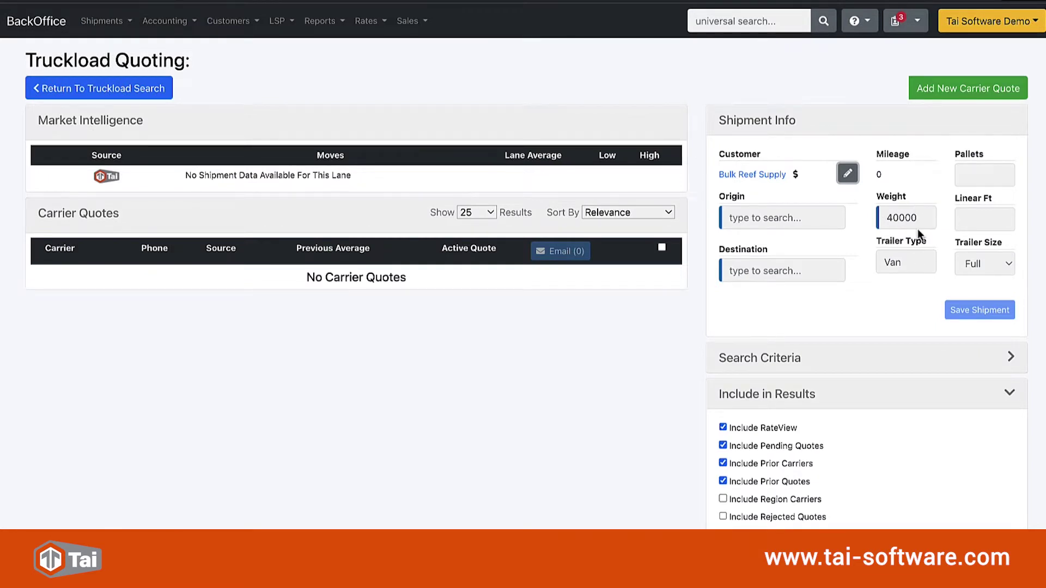
Step: Keep trailer size Full and set origin 30303 Atlanta, GA and destination 60606 Chicago, IL
click(1008, 265)
click(1010, 267)
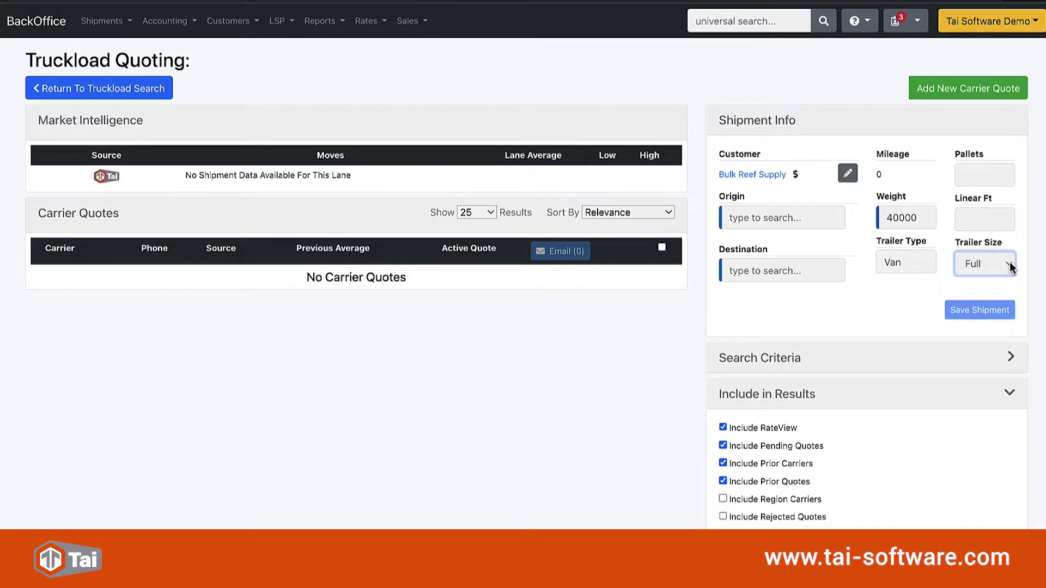
click(749, 216)
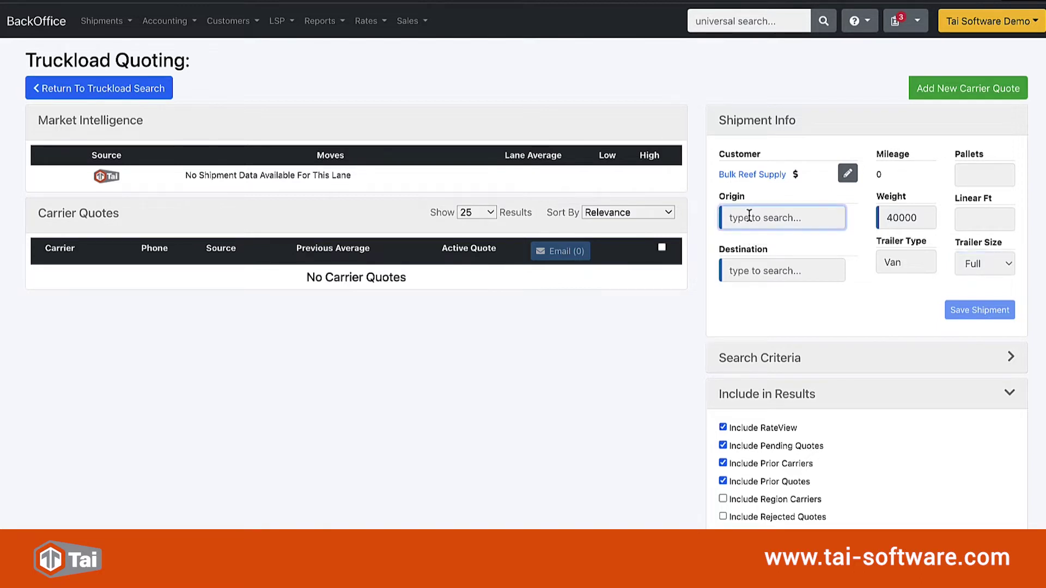
text(30303)
click(748, 251)
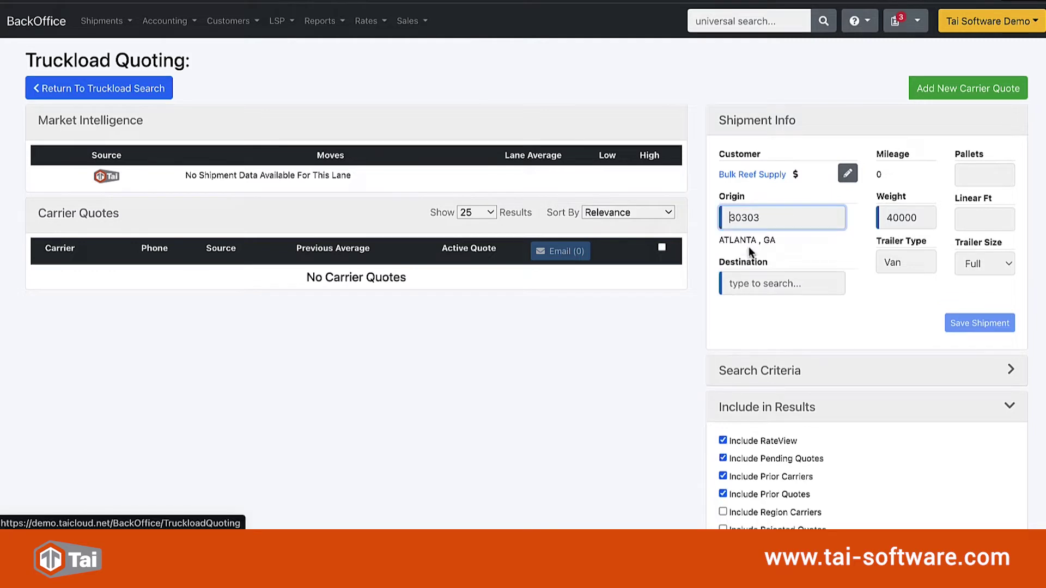
click(766, 286)
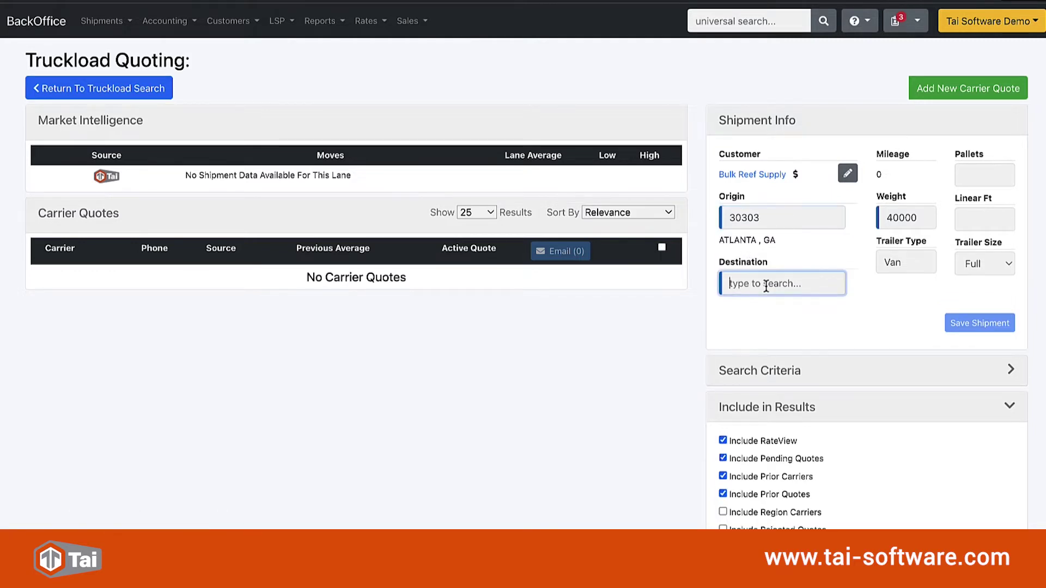
text(60606)
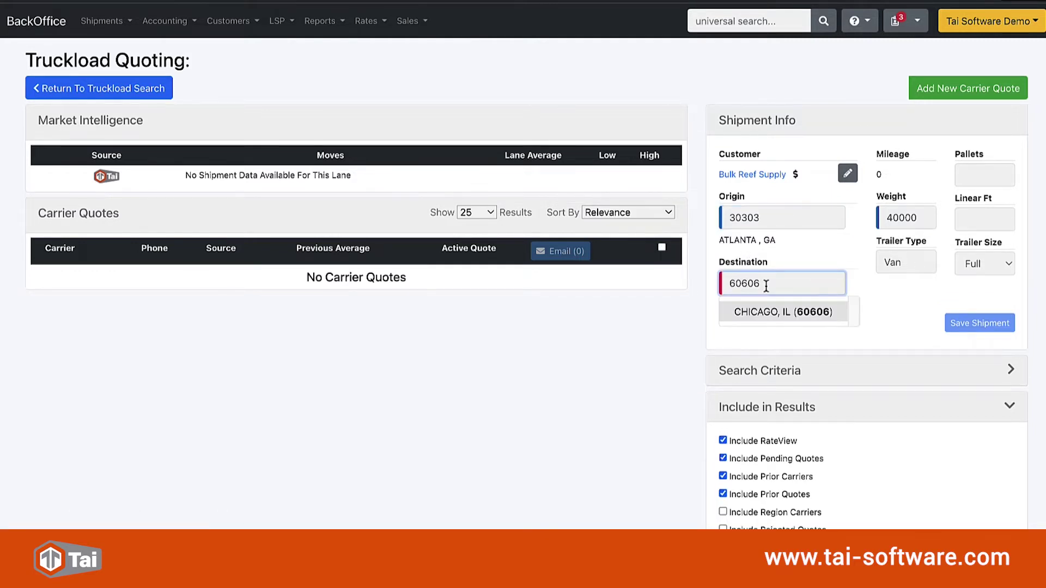
click(766, 324)
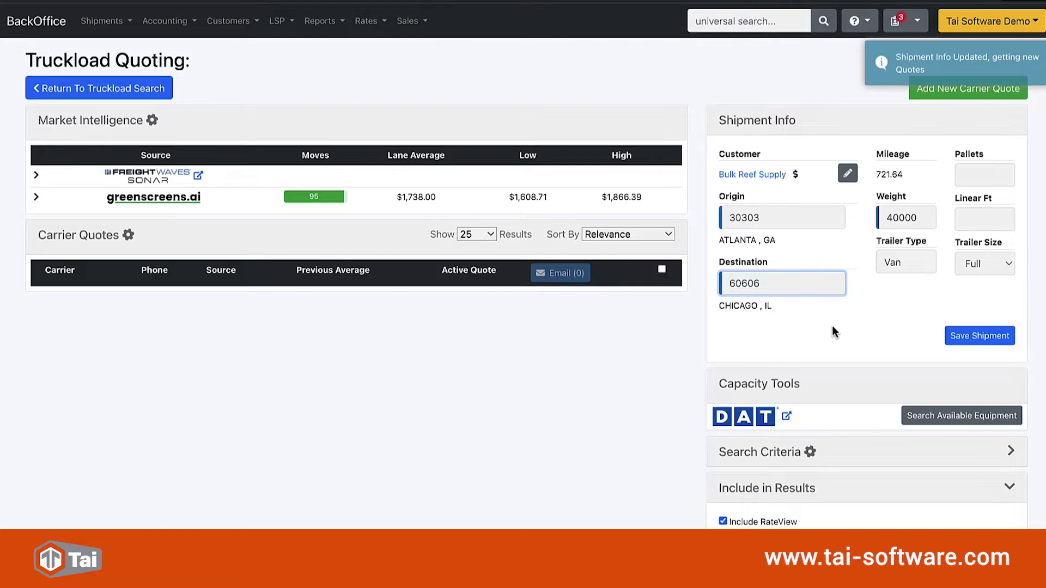
Step: Save the shipment so it becomes quote 100127658 and the lane market rates load
click(983, 337)
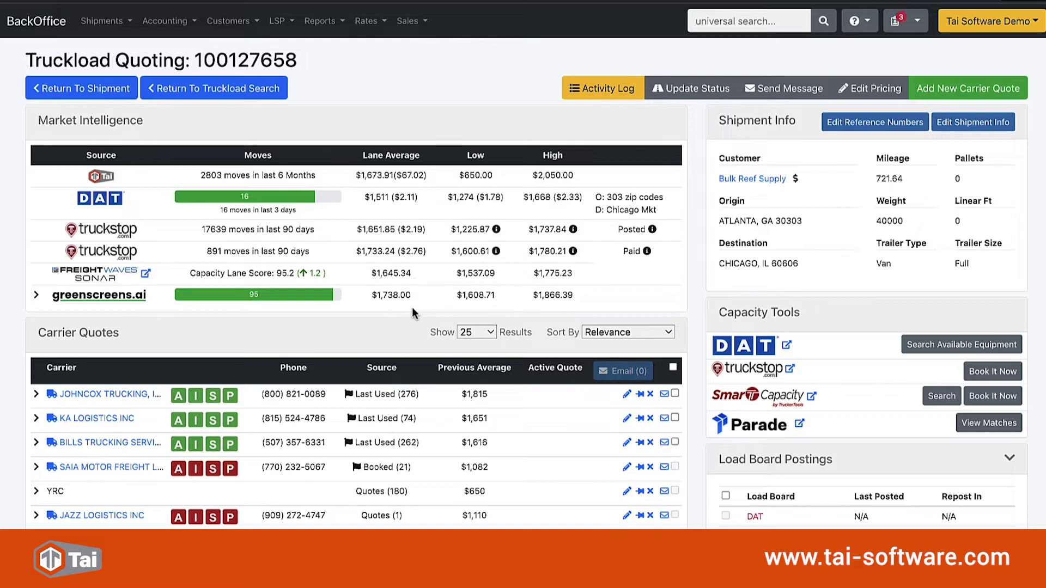
Step: Review the lane's carrier quotes, expanding the KA Logistics row for details
scroll(413, 310, down, 2)
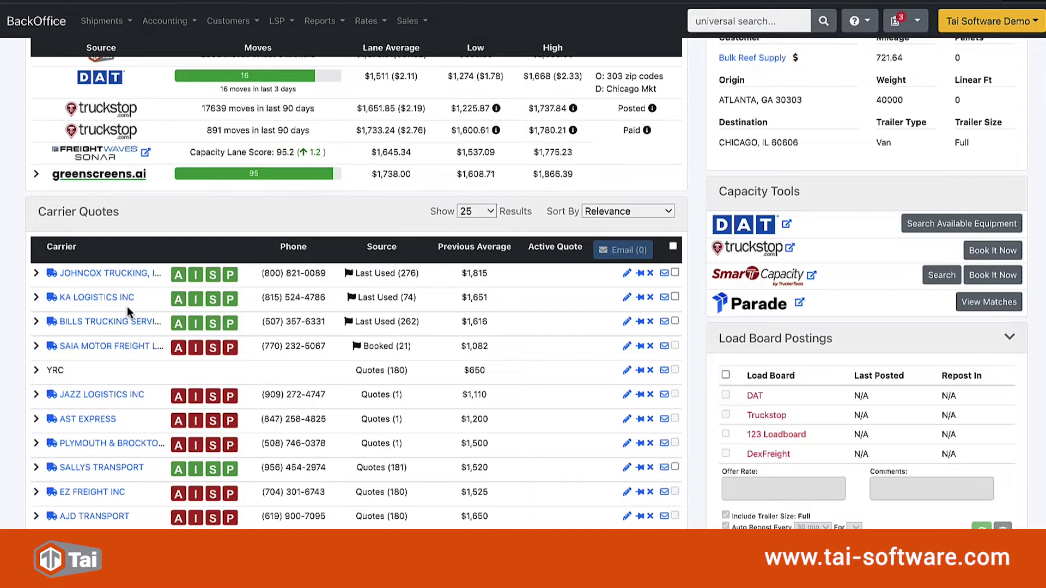
click(36, 300)
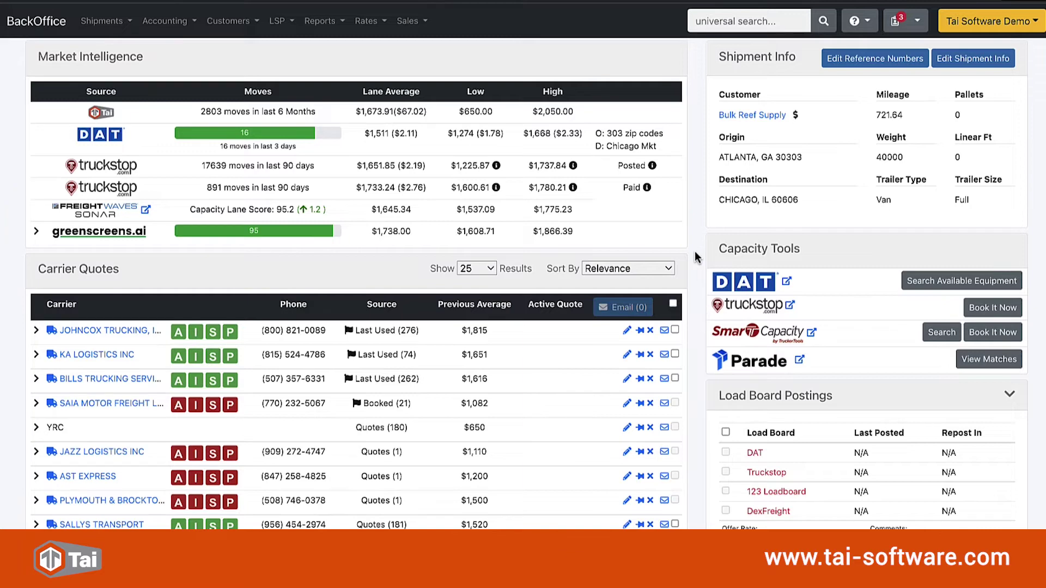
scroll(694, 250, up, 2)
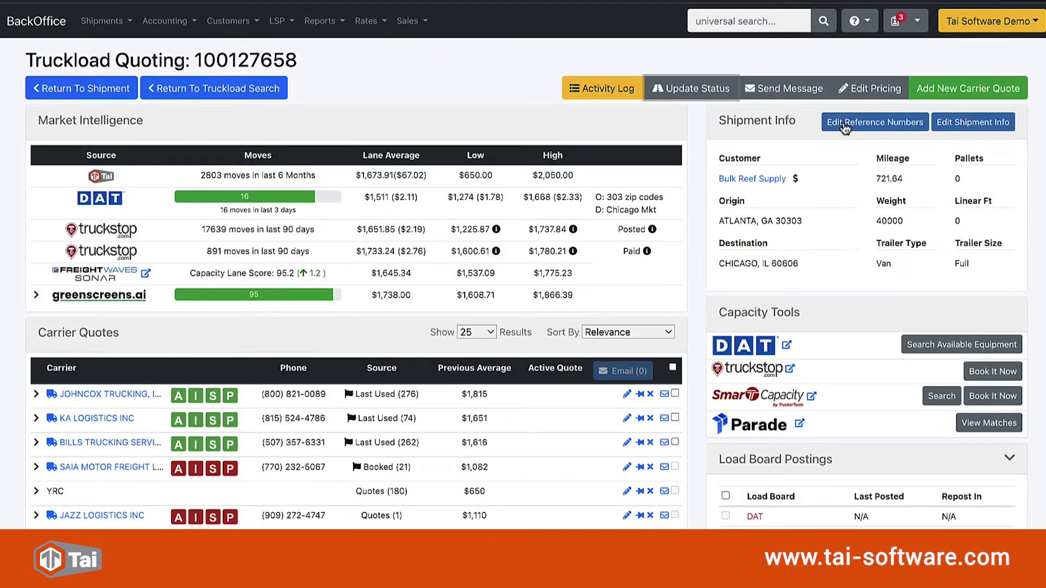
Step: Enter linehaul buy 1650 and sell 2000 in Edit Pricing, then save the pricing
click(875, 89)
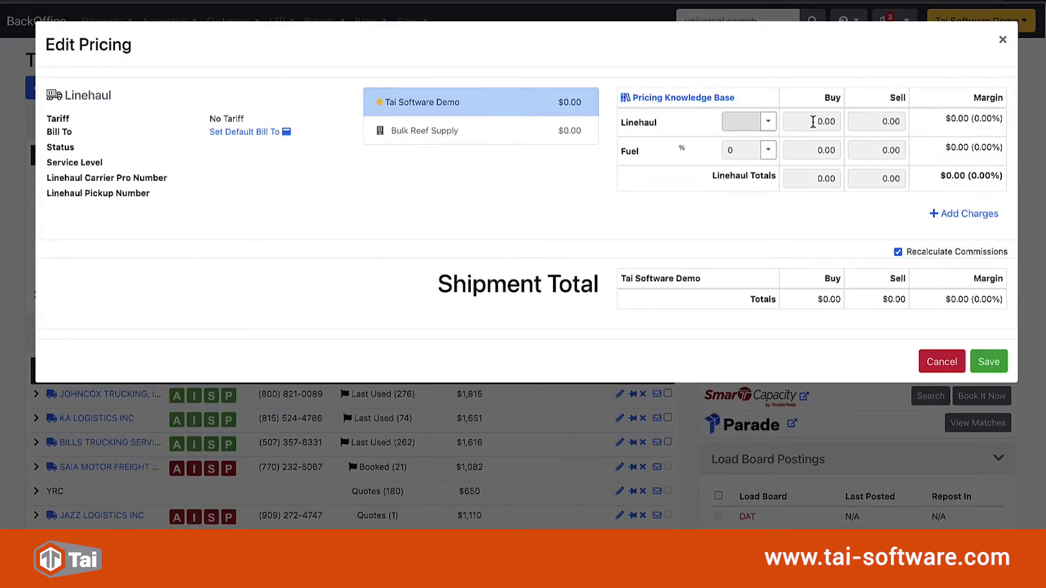
click(817, 121)
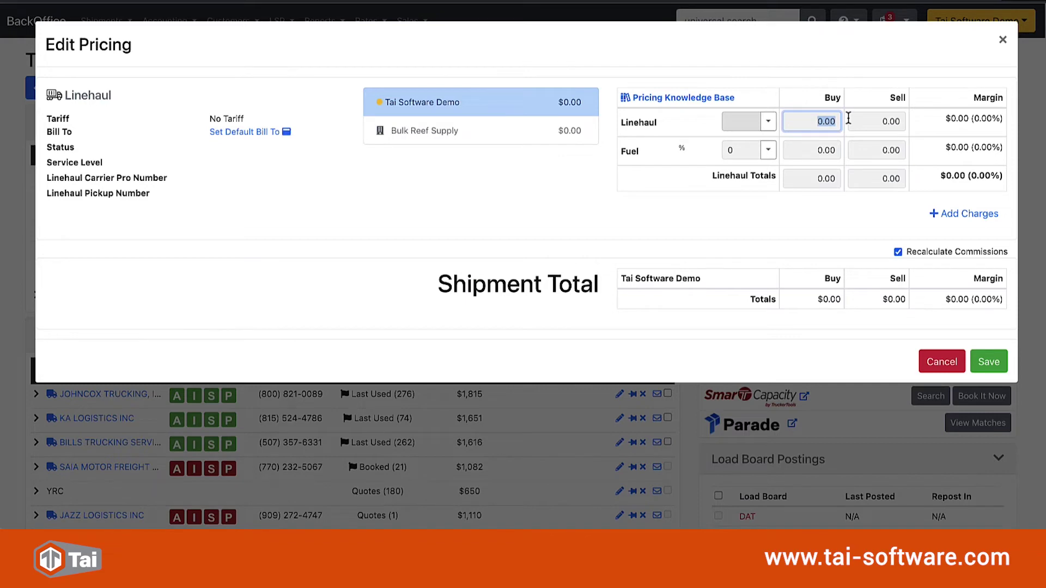
text(1650)
click(744, 69)
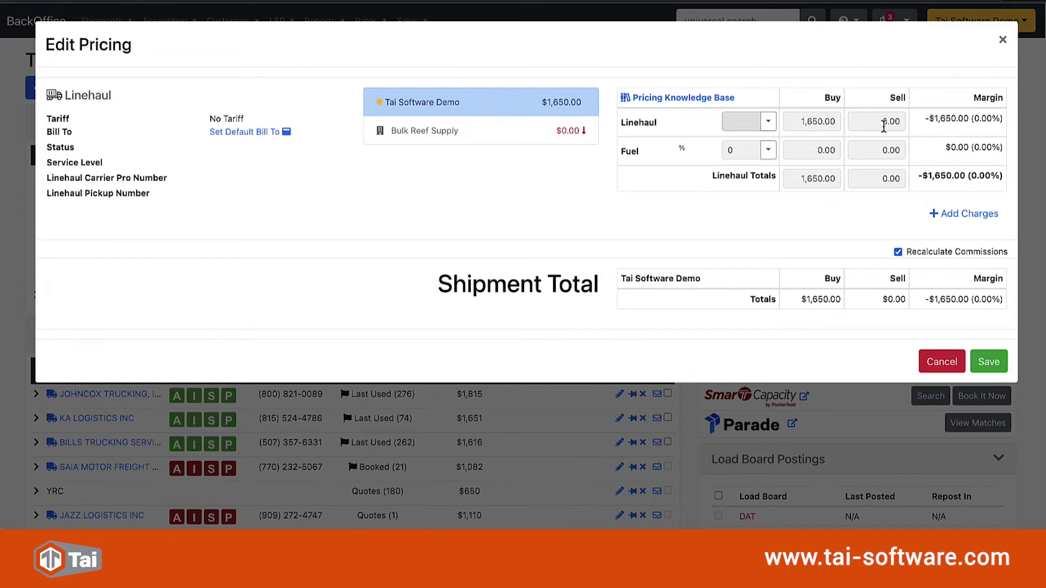
click(882, 122)
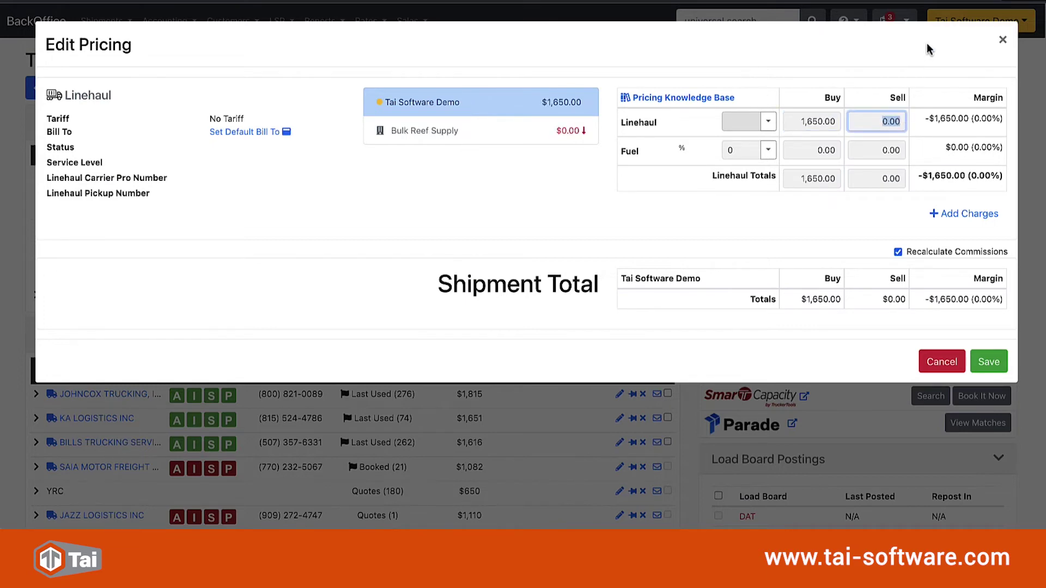
text(2000)
click(883, 48)
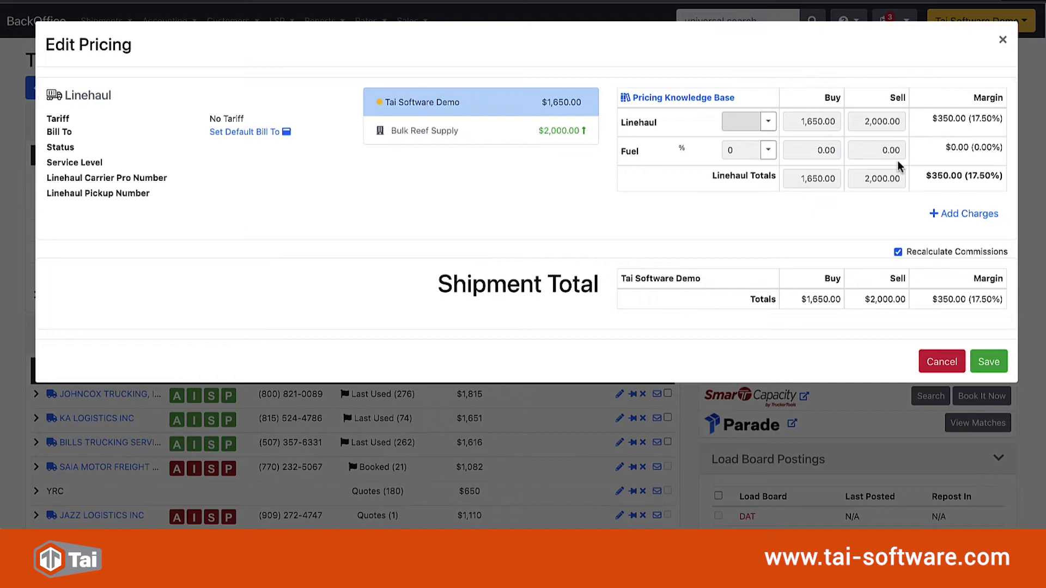
click(990, 363)
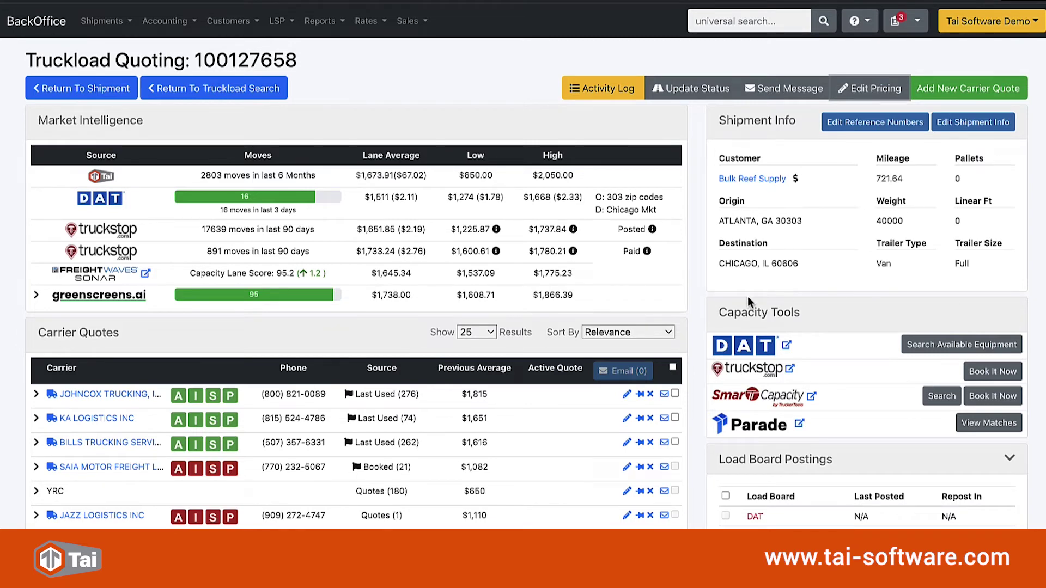
Step: Update the carrier status of load 100127658 to Booked
click(684, 93)
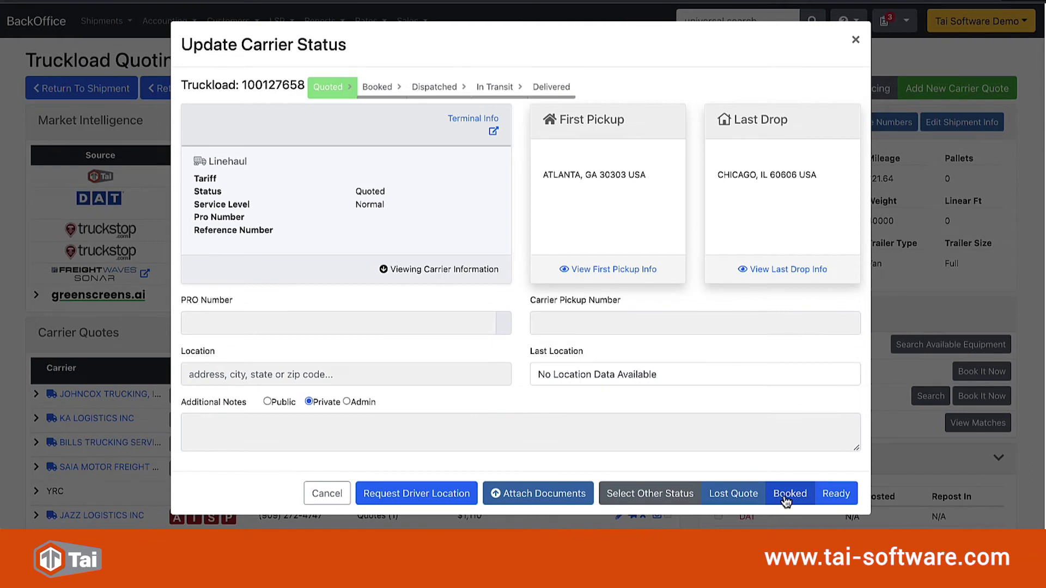
click(855, 41)
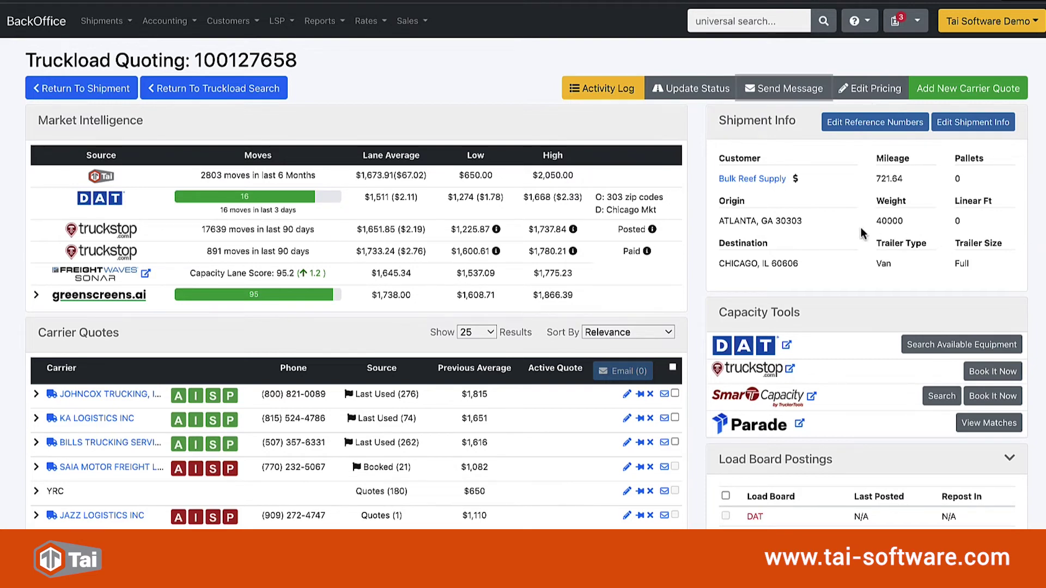
Step: Start a new message from the Quote Response template and review the $2,000.00 quote body
click(773, 92)
click(625, 250)
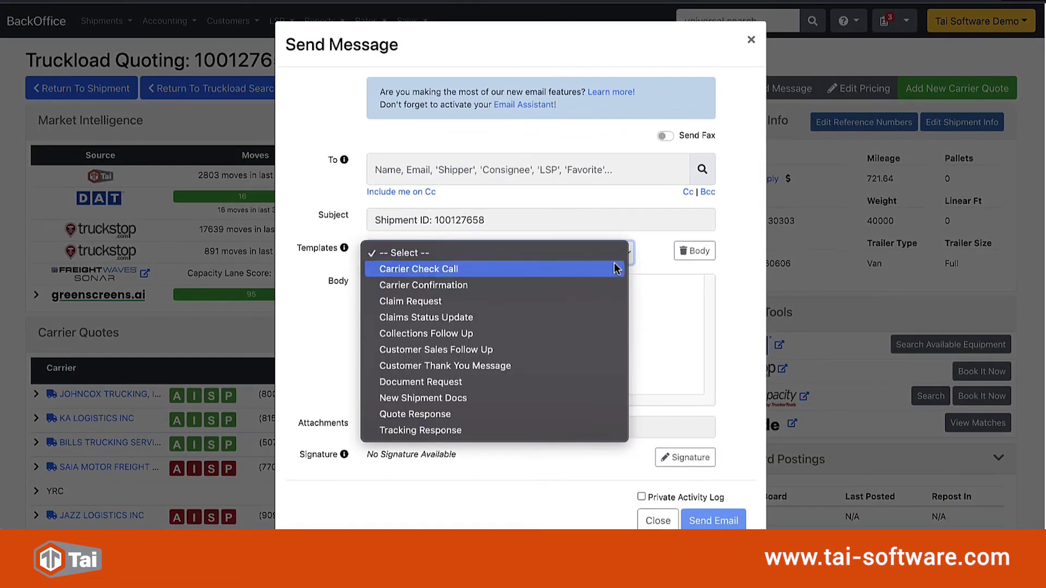
click(547, 414)
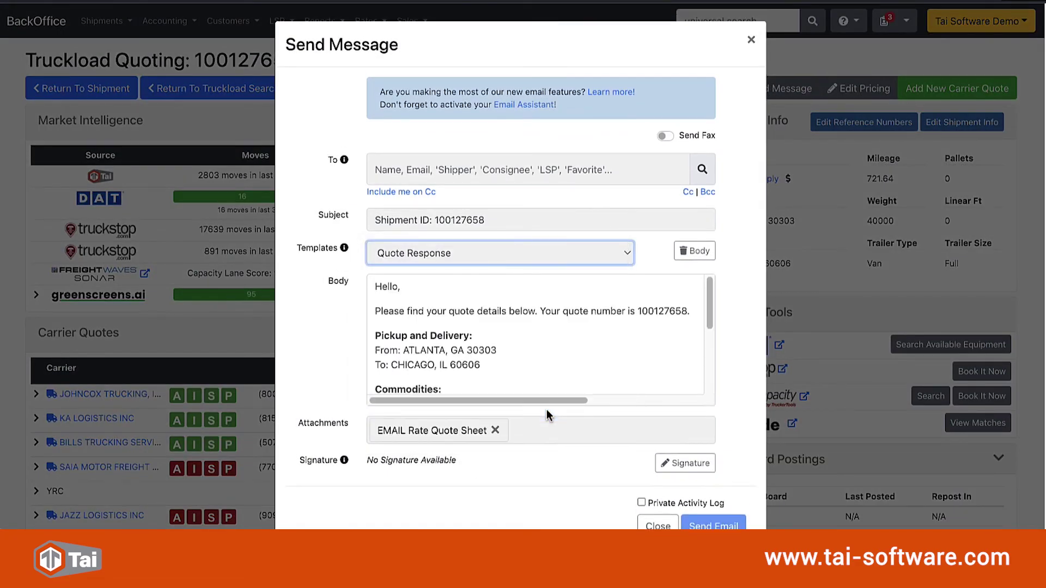
scroll(652, 353, down, 3)
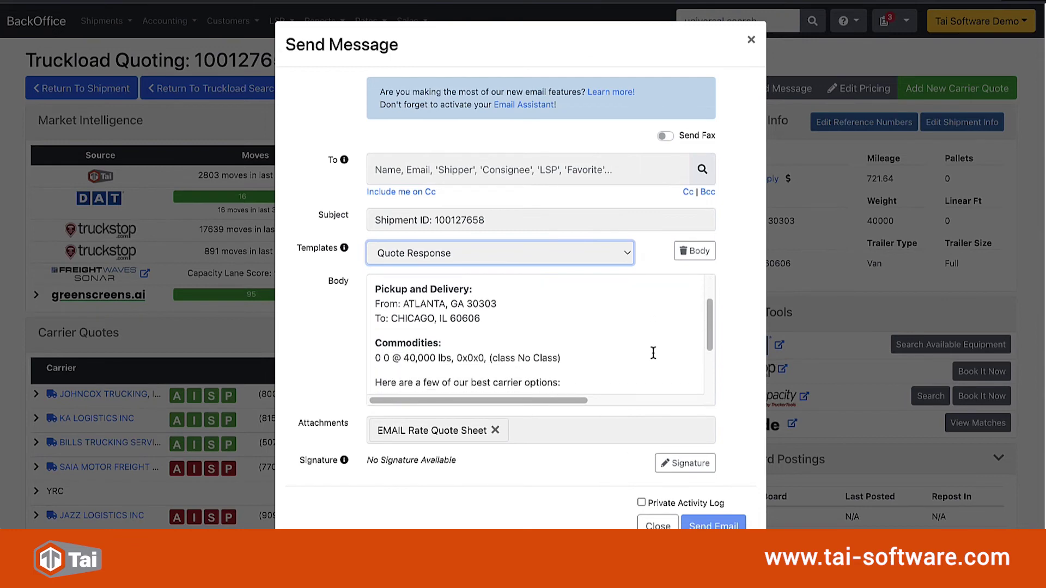
scroll(653, 353, down, 2)
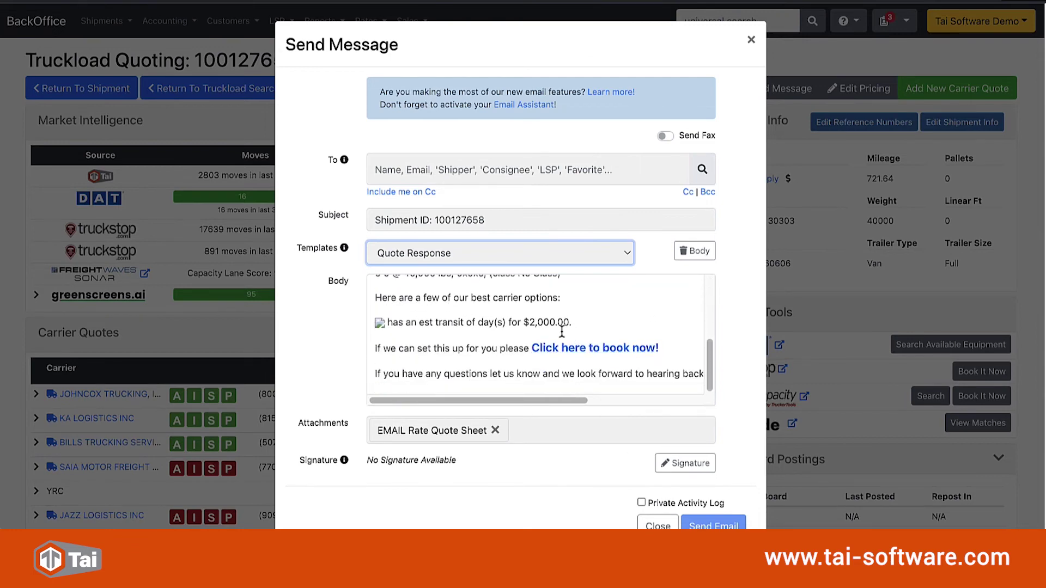